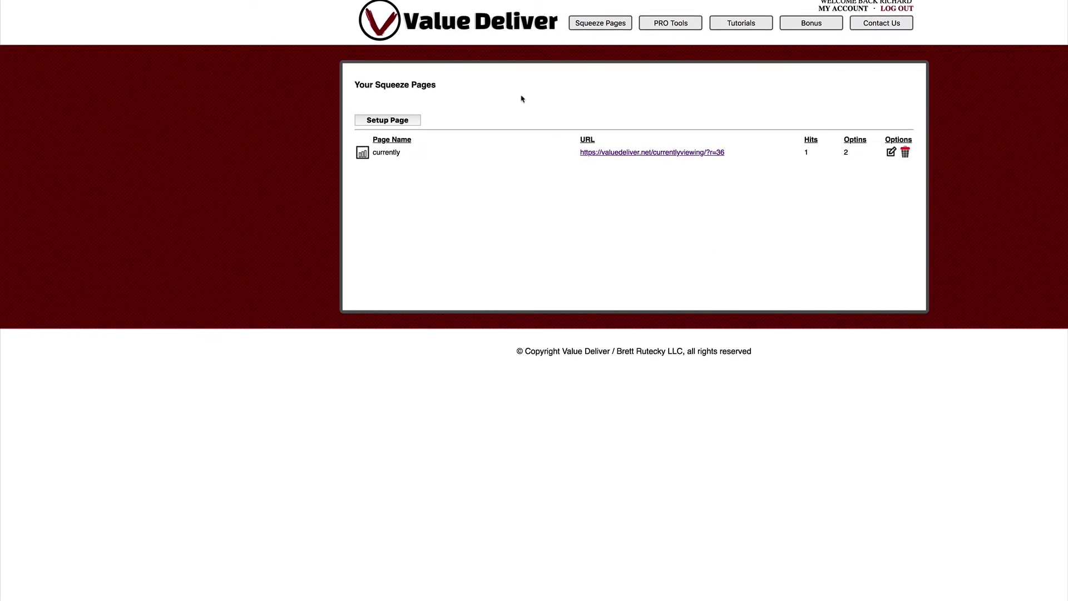
- Reload the Squeeze Pages list, which still shows only the 'currently' page
{"action": "left_click", "coordinate": [597, 25]}
- Set up a new squeeze page named 'pluginfree' with Slide Capture Plugin as lead magnet
{"action": "left_click", "coordinate": [406, 122]}
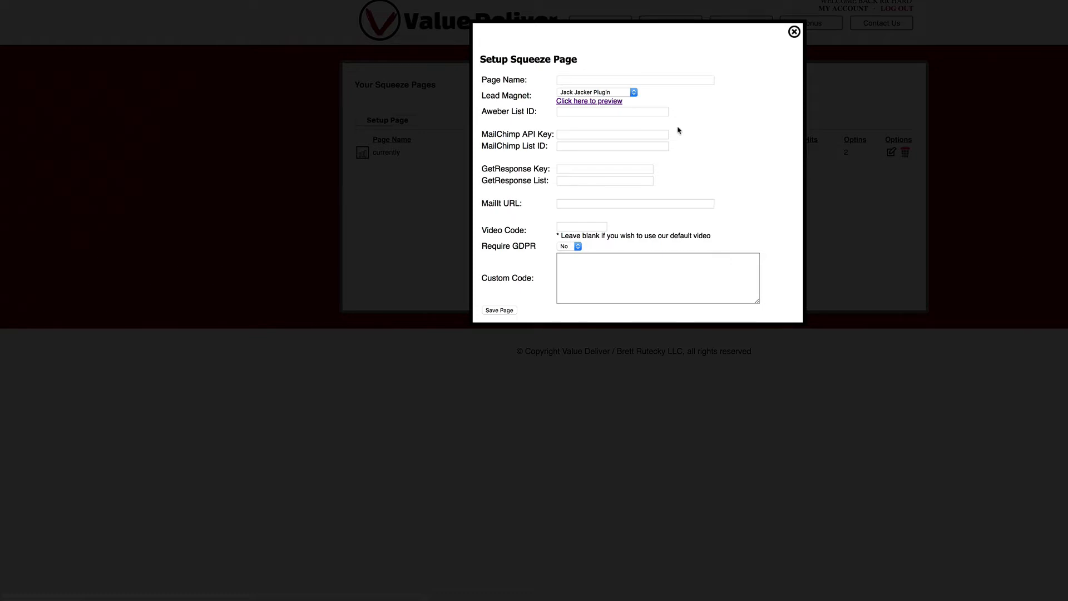
{"action": "left_click", "coordinate": [600, 80]}
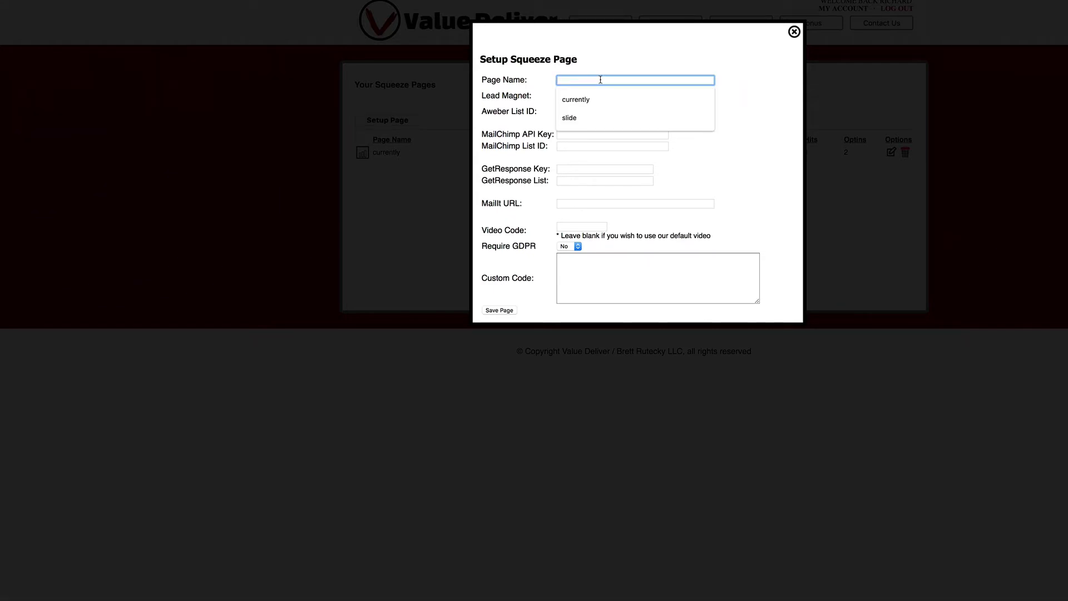
{"action": "type", "text": "pluginfree"}
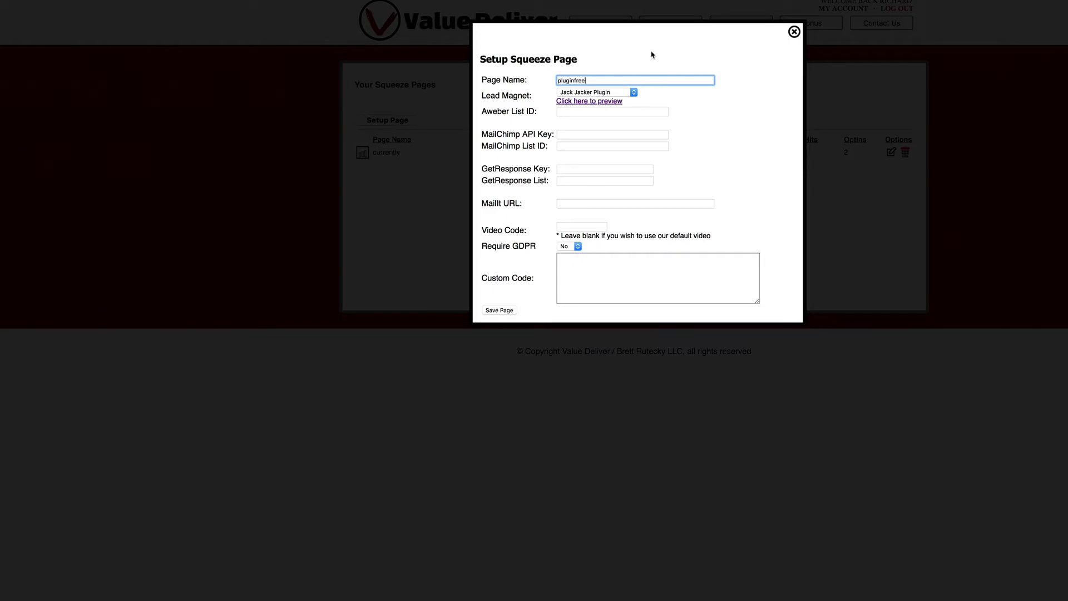
{"action": "left_click", "coordinate": [632, 93]}
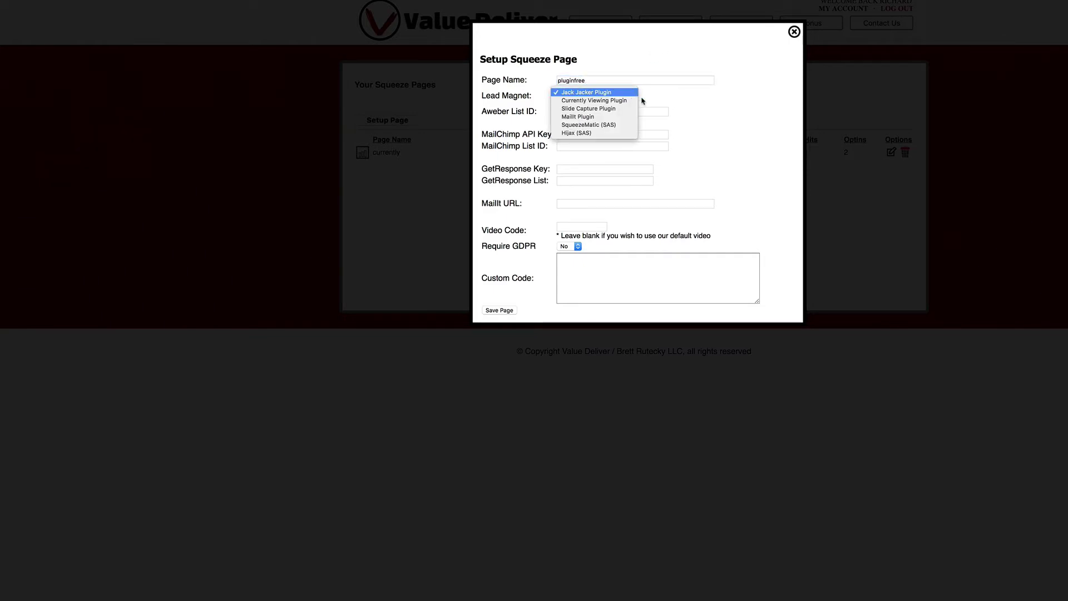
{"action": "left_click", "coordinate": [623, 109]}
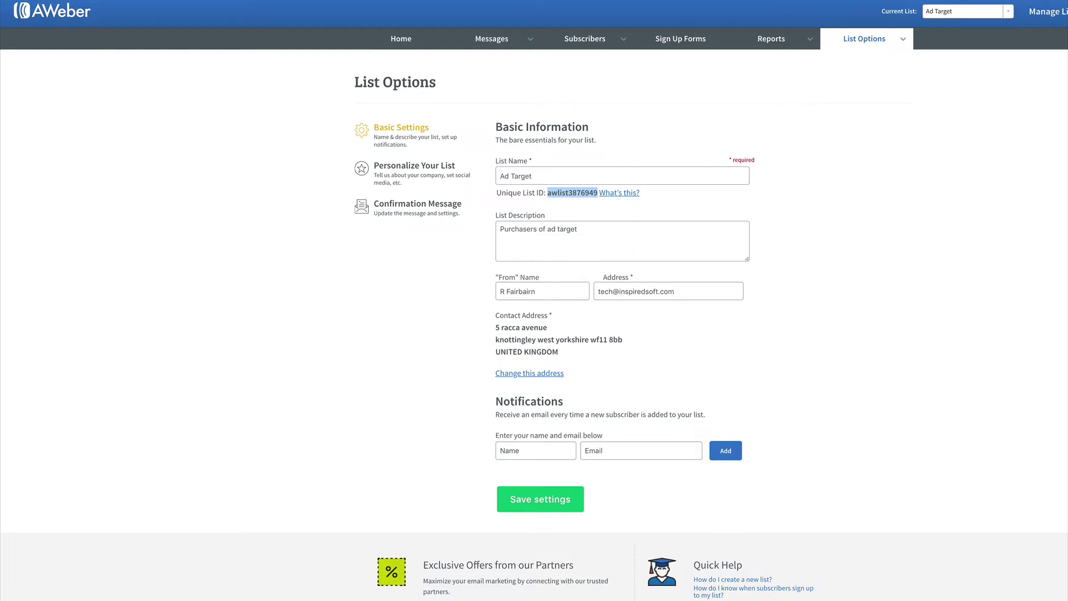
- Paste AWeber list ID awlist3876949 into the page's Aweber List ID field
{"action": "right_click", "coordinate": [587, 188]}
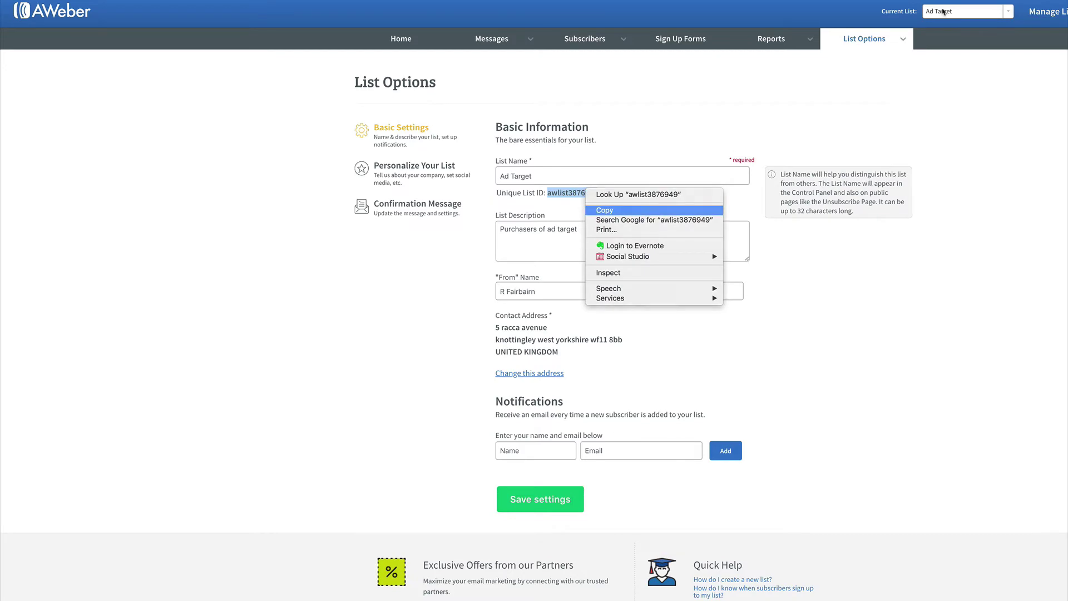
{"action": "left_click", "coordinate": [605, 210]}
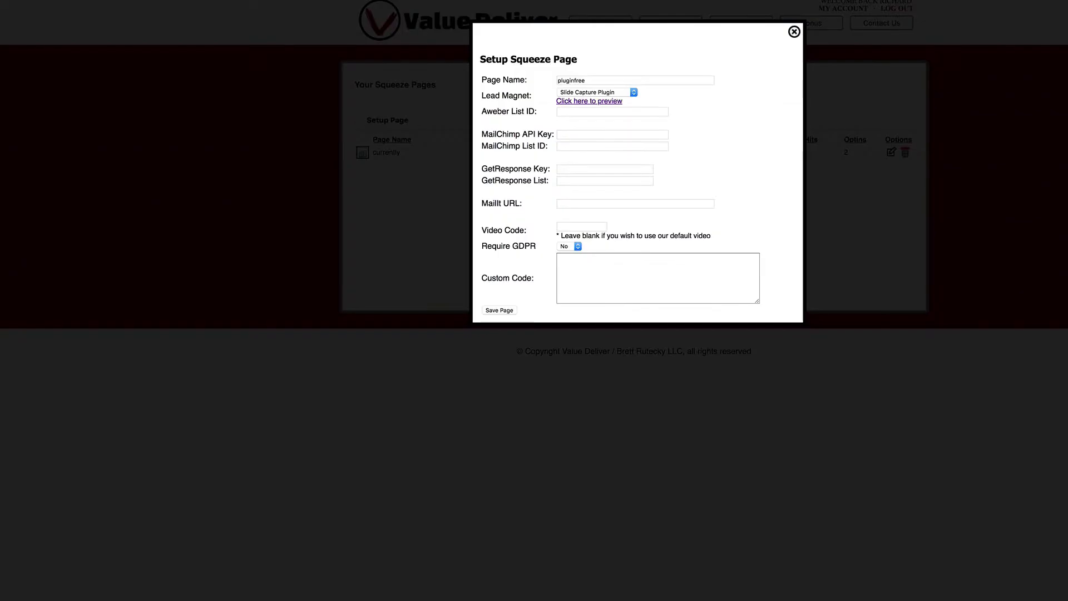
{"action": "right_click", "coordinate": [581, 112]}
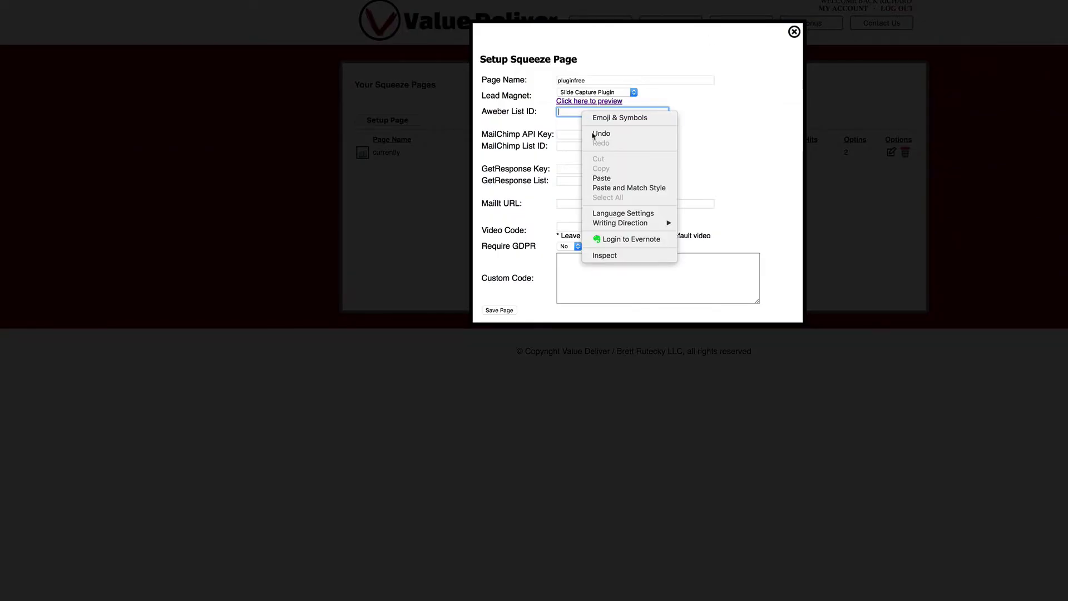
{"action": "left_click", "coordinate": [601, 175]}
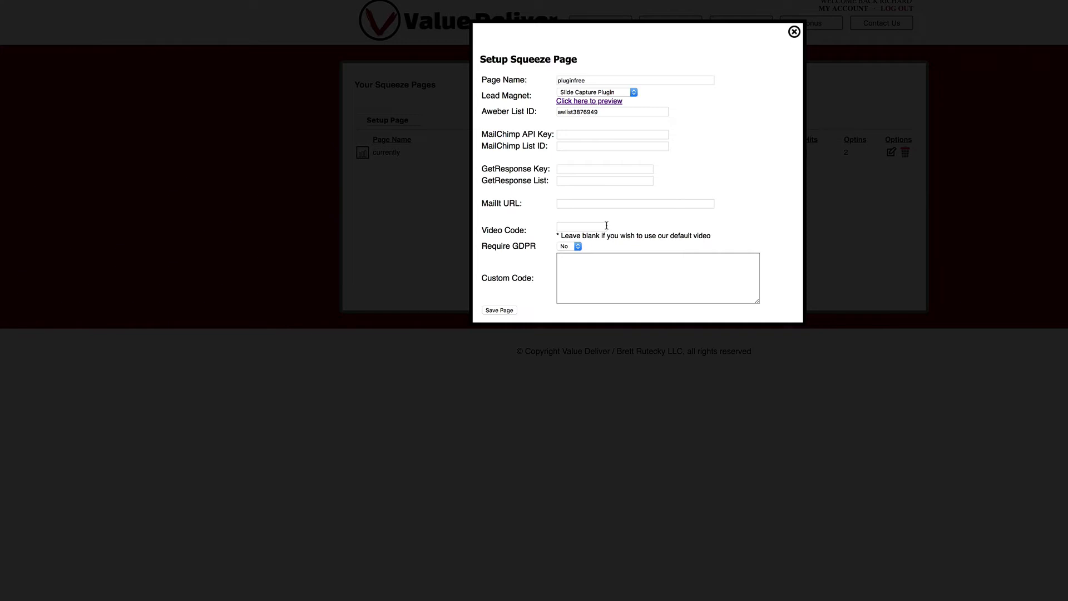
- Set Require GDPR to Yes and save the pluginfree page
{"action": "left_click", "coordinate": [607, 225]}
{"action": "left_click", "coordinate": [578, 247]}
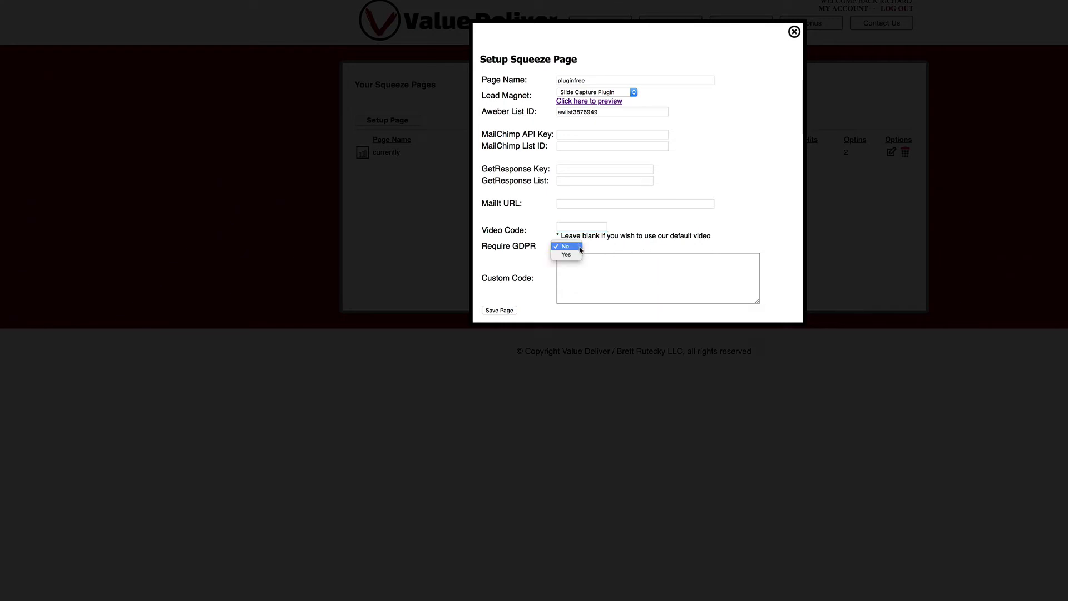
{"action": "left_click", "coordinate": [572, 255]}
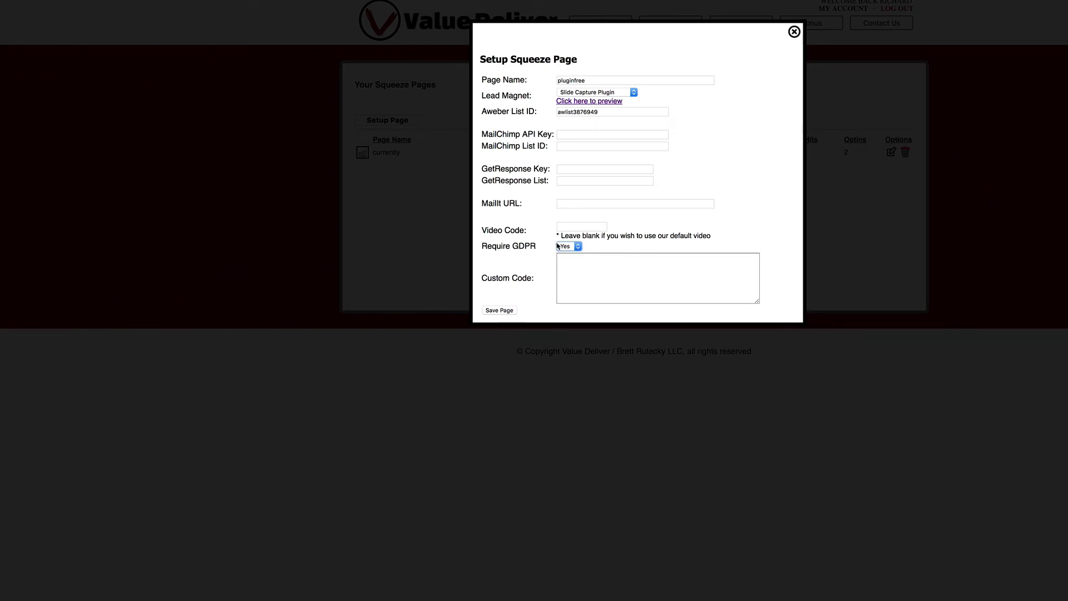
{"action": "left_click", "coordinate": [577, 268]}
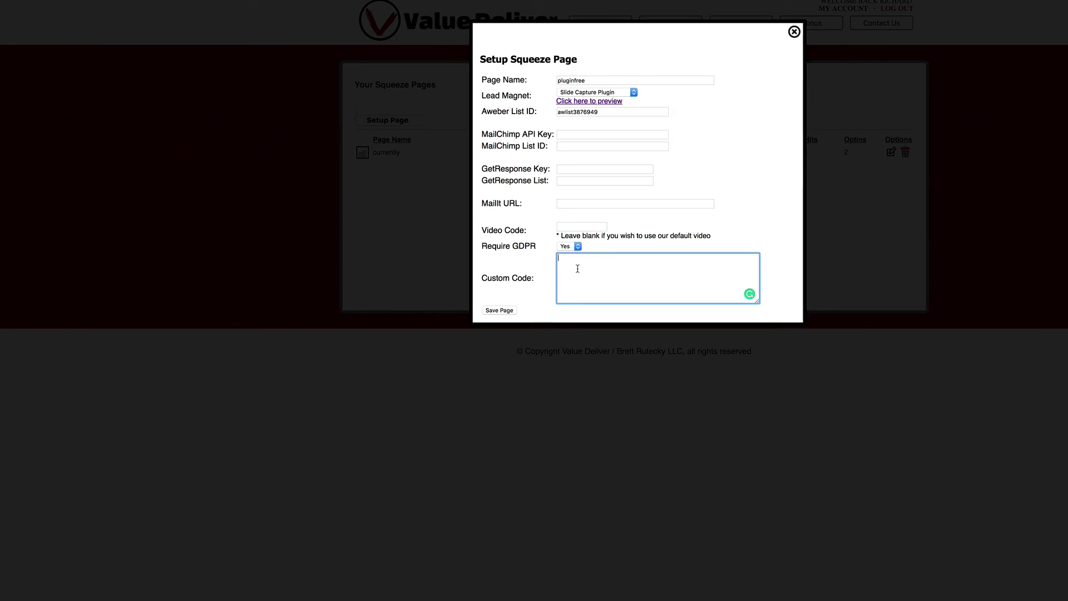
{"action": "left_click", "coordinate": [499, 311]}
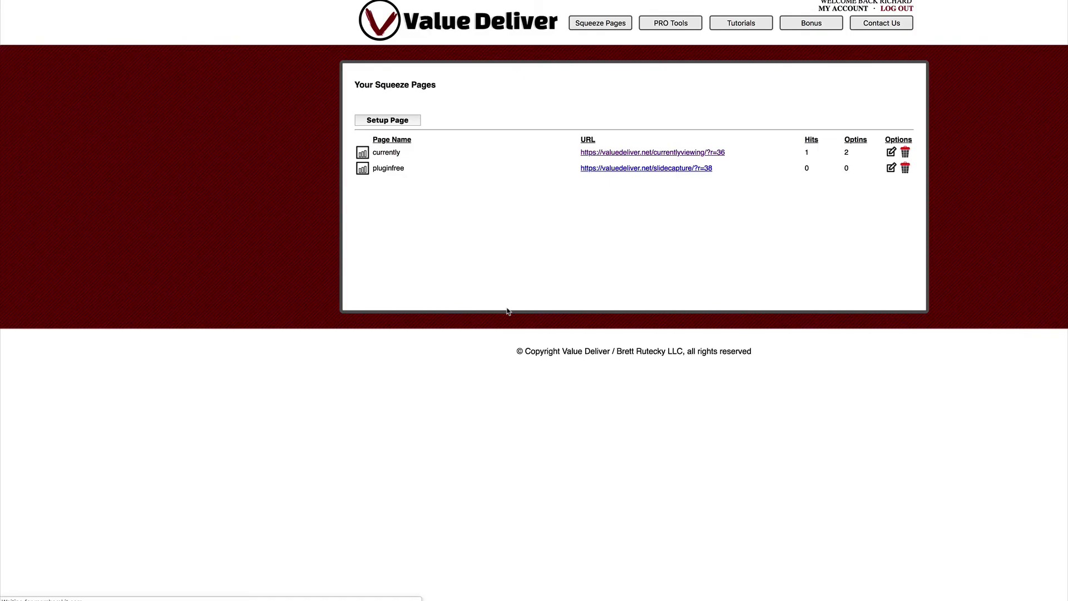
- Open the live pluginfree page, tick both consent boxes and autofill the email
{"action": "left_click", "coordinate": [680, 172]}
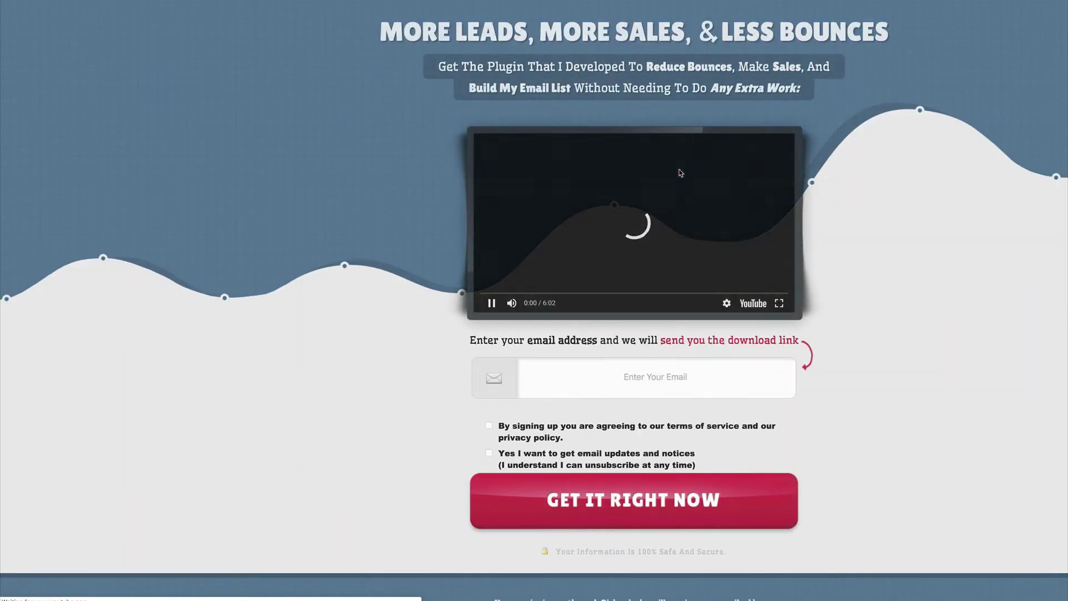
{"action": "scroll", "coordinate": [881, 243], "scroll_direction": "down", "scroll_amount": 1}
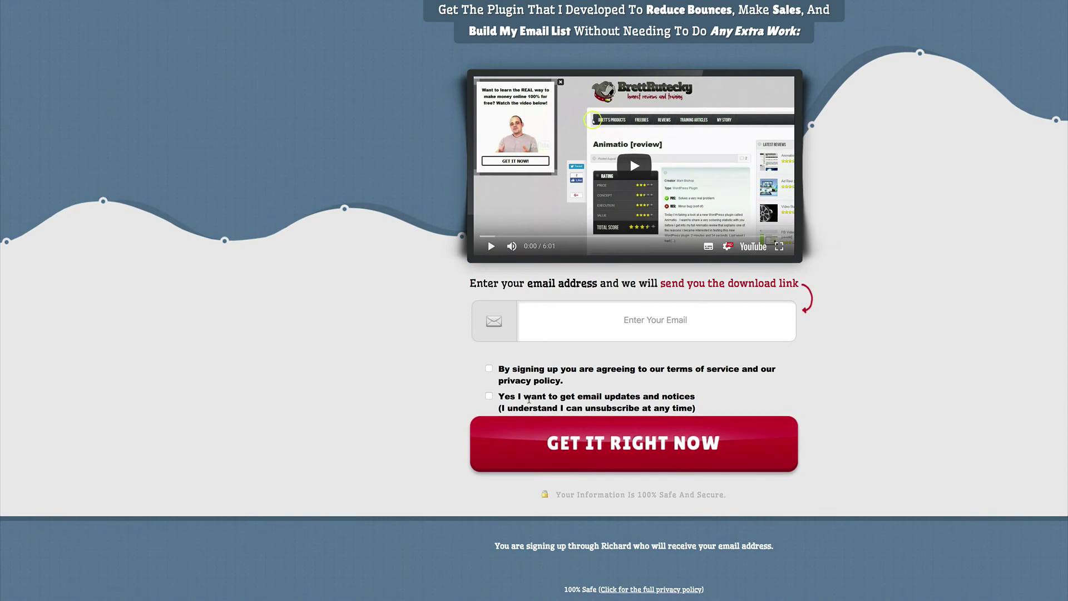
{"action": "left_click", "coordinate": [489, 369]}
{"action": "left_click", "coordinate": [489, 395]}
{"action": "left_click", "coordinate": [569, 335]}
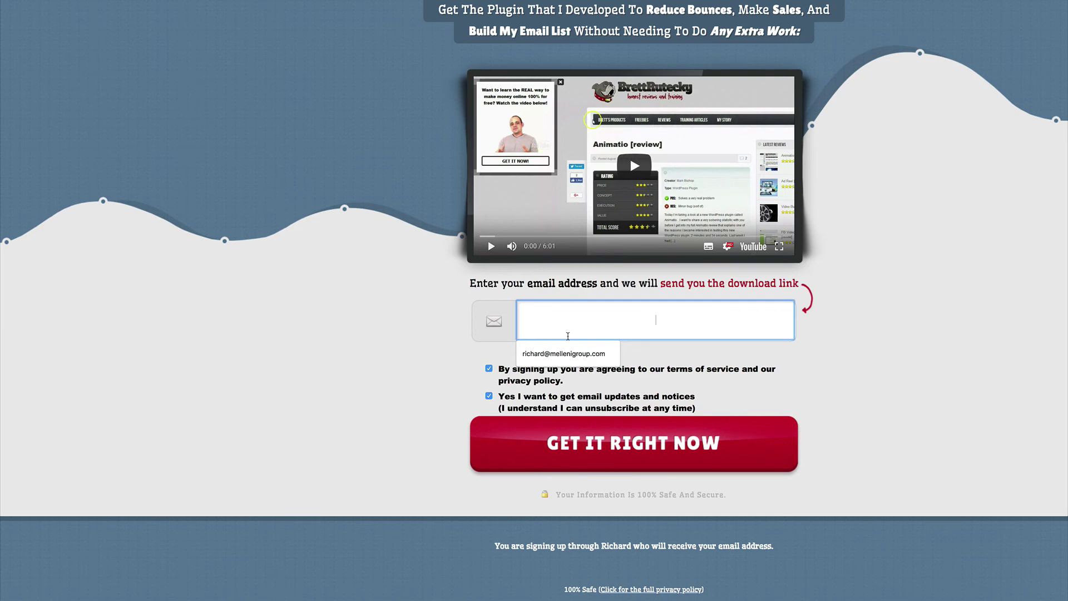
{"action": "left_click", "coordinate": [597, 354]}
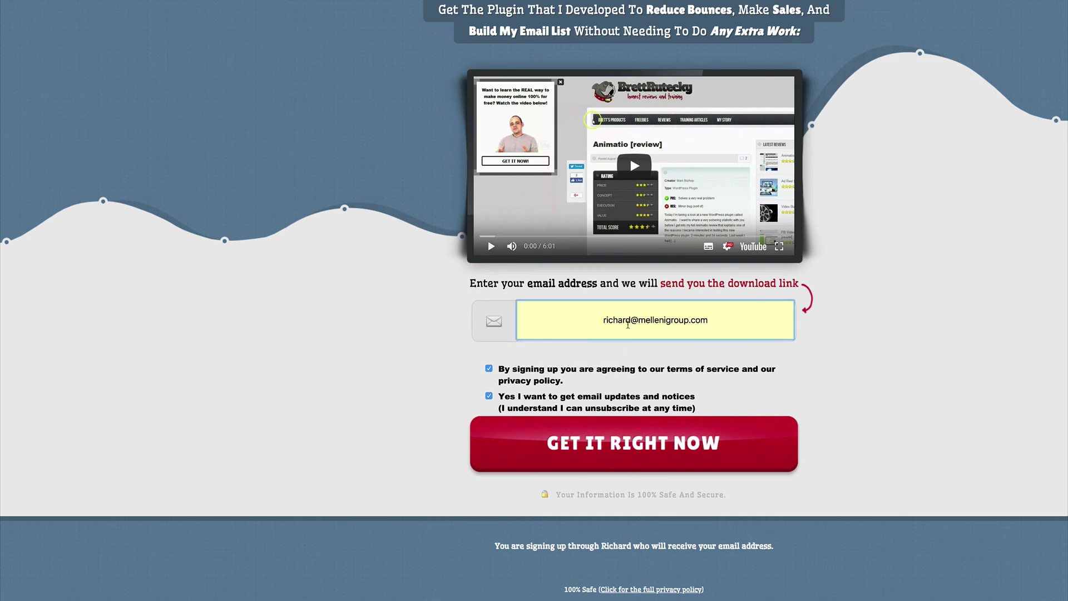